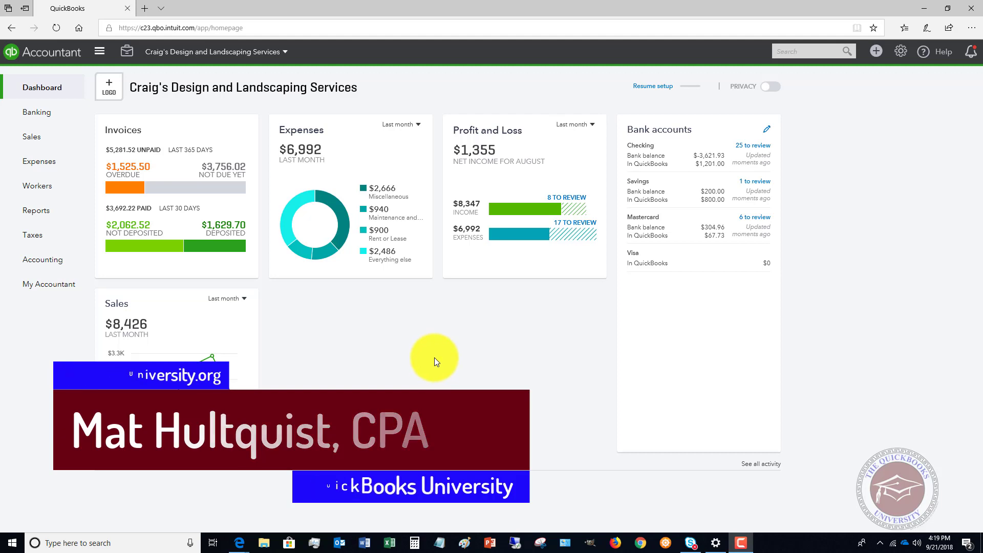
# - Go through Banking to the Bank Rules list showing the Fuel, Starbucks and Owner Mobile Phone rules
pyautogui.click(42, 119)
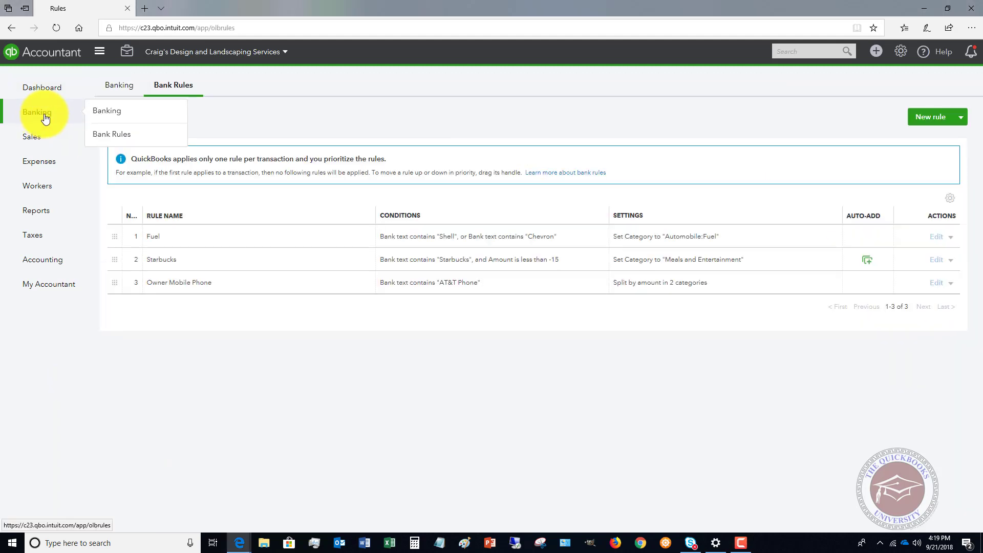
pyautogui.click(109, 106)
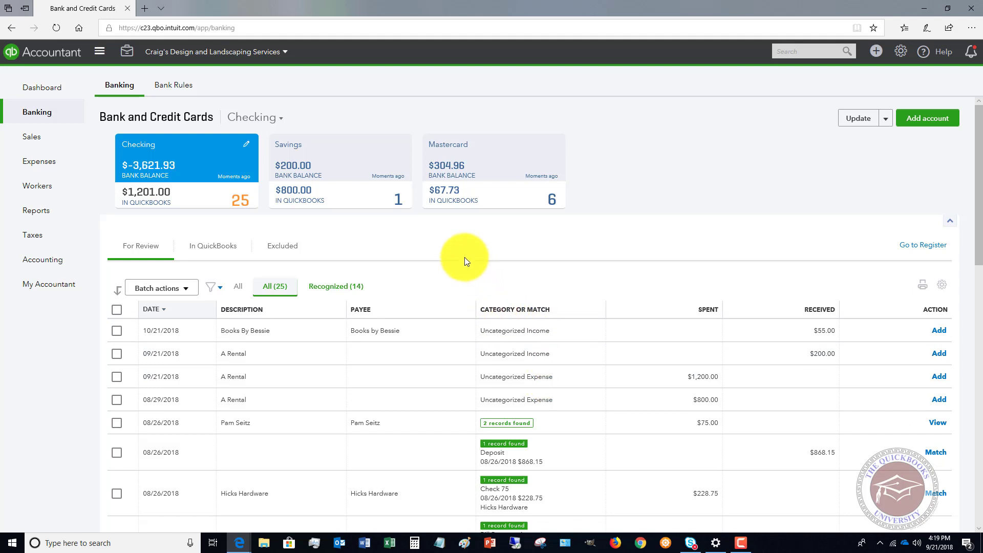
pyautogui.click(174, 87)
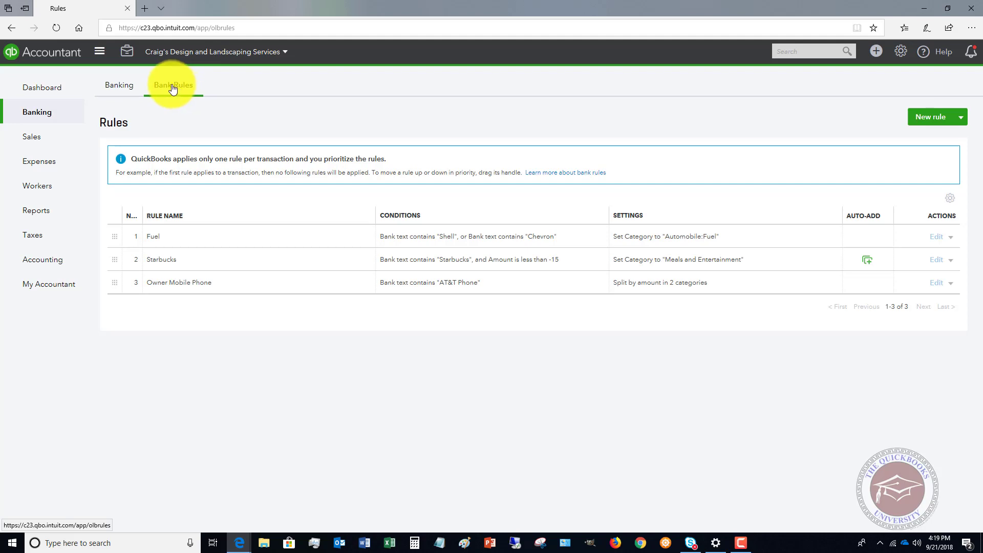
pyautogui.click(115, 86)
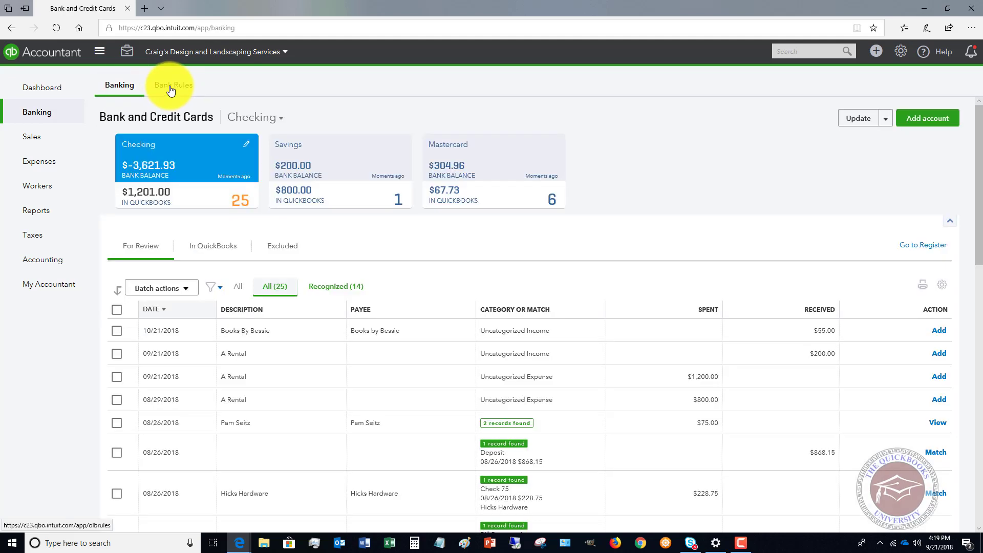
pyautogui.click(171, 88)
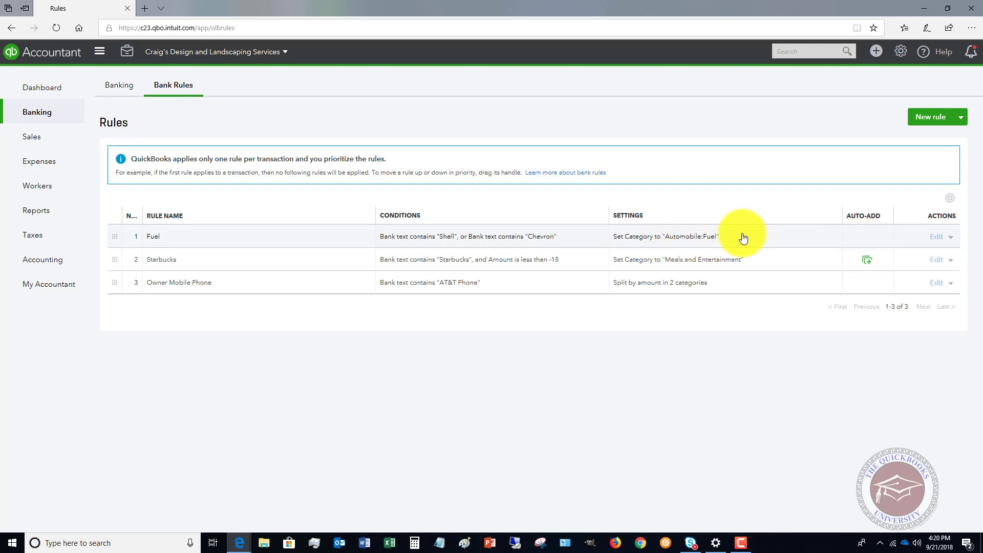
pyautogui.click(125, 87)
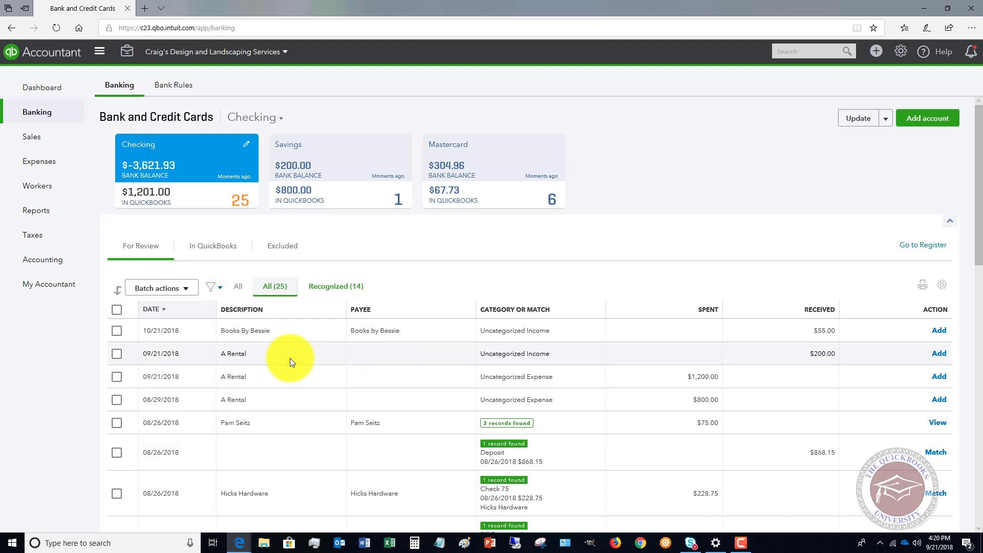
pyautogui.click(174, 88)
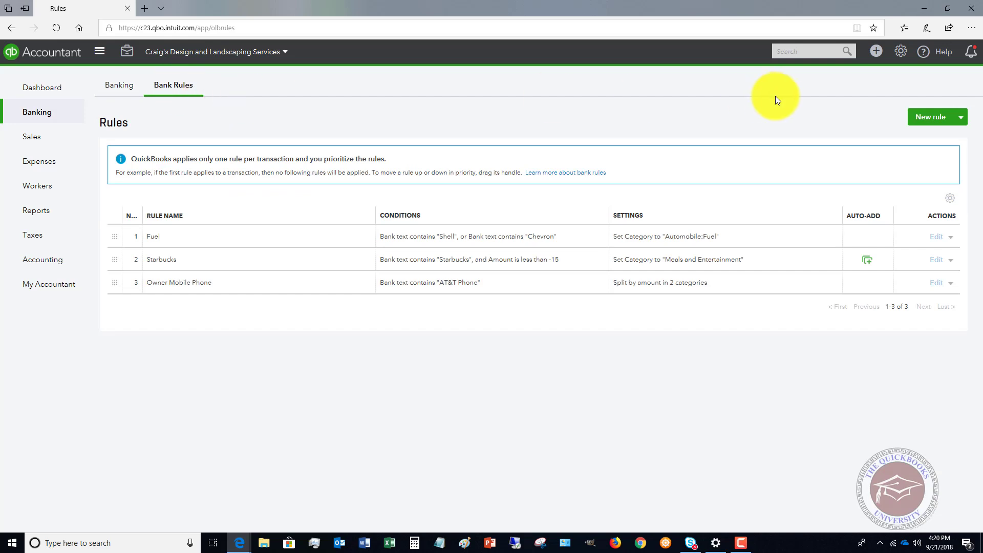
# - Create a new rule named Meals for money out on all bank accounts
pyautogui.click(931, 120)
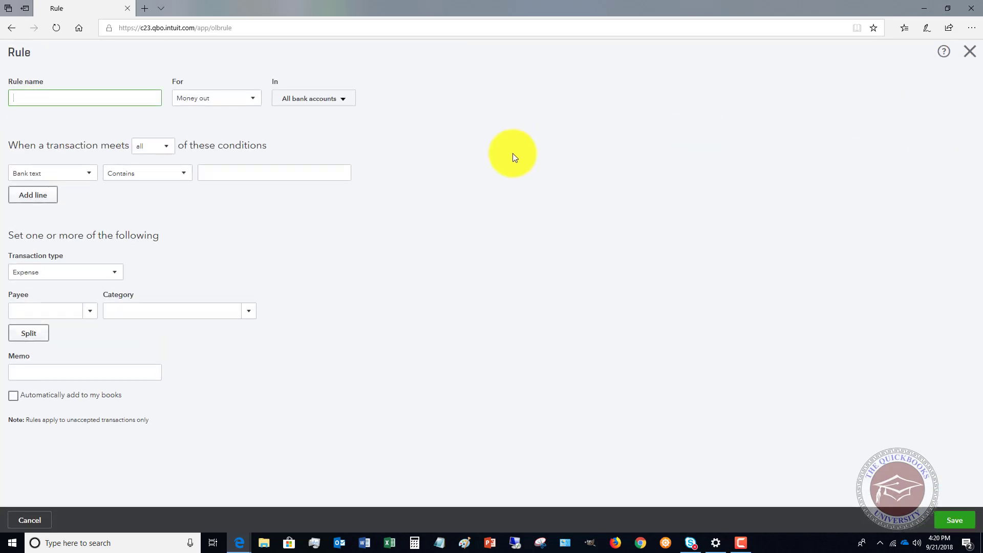
pyautogui.write('Meals')
pyautogui.press('Tab')
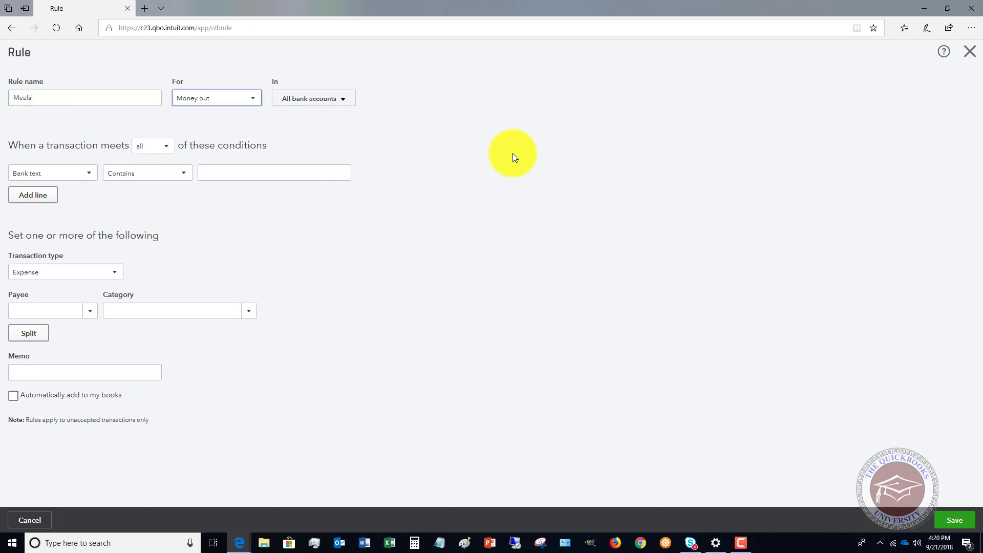
pyautogui.click(254, 103)
pyautogui.click(255, 104)
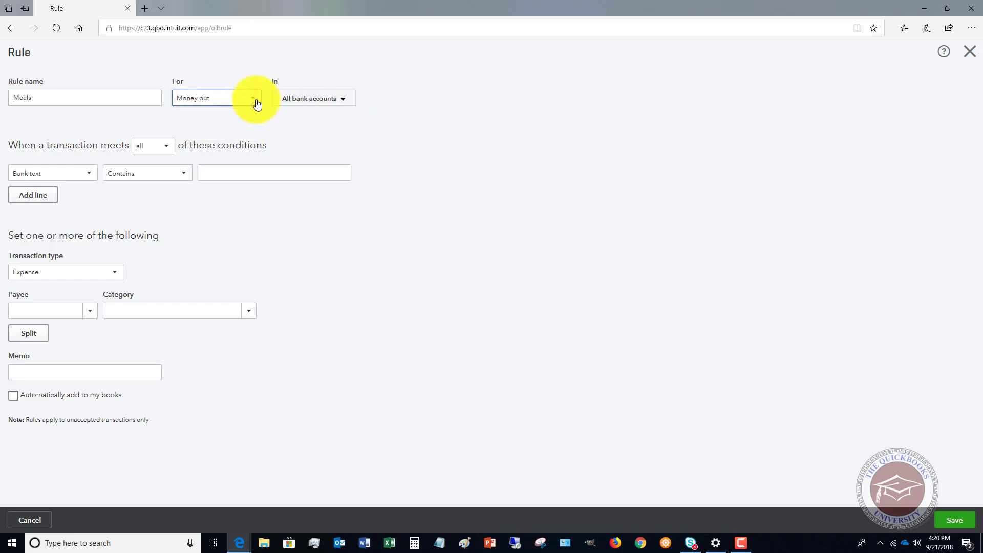
pyautogui.click(349, 103)
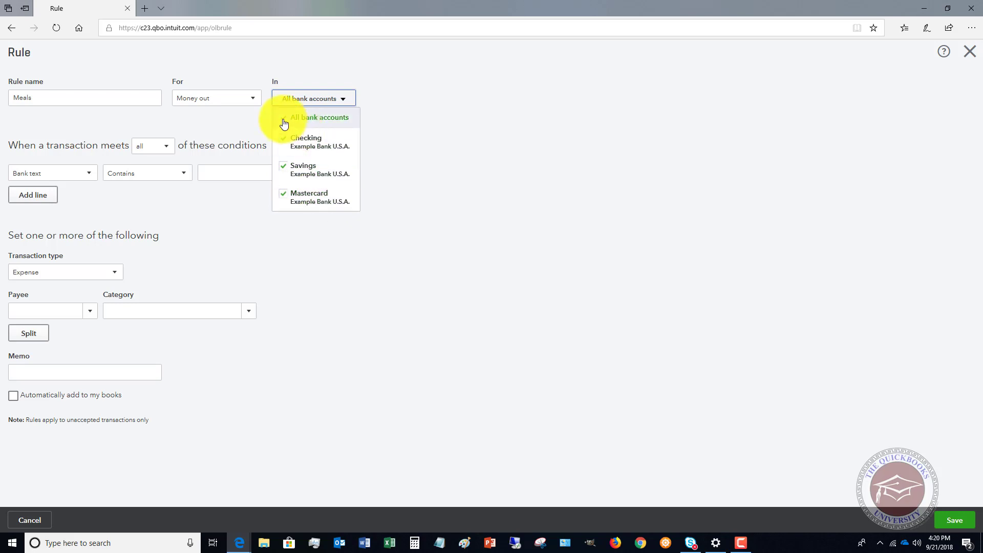
pyautogui.click(496, 148)
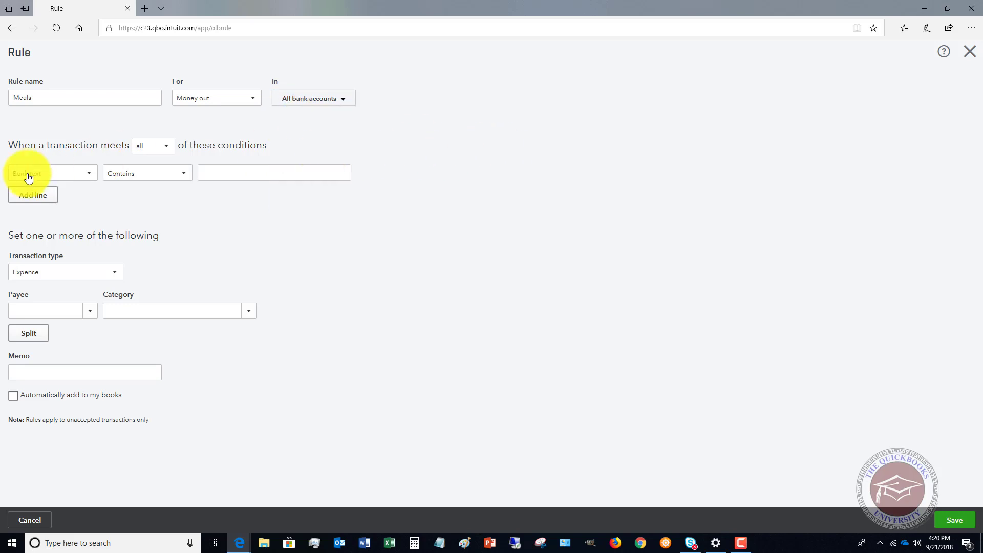
# - Set the first condition to Bank text Contains Mcdonalds and add a second condition line
pyautogui.click(54, 177)
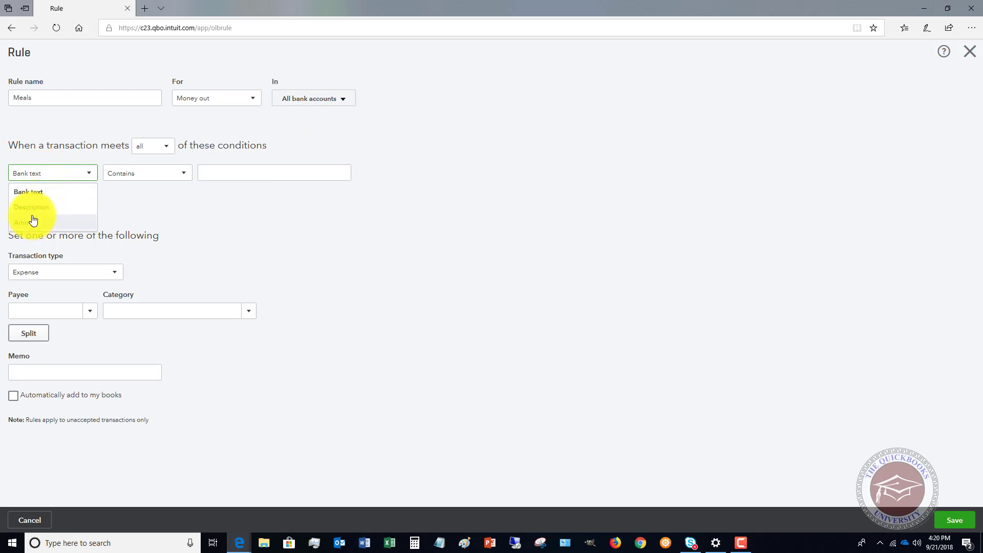
pyautogui.click(37, 197)
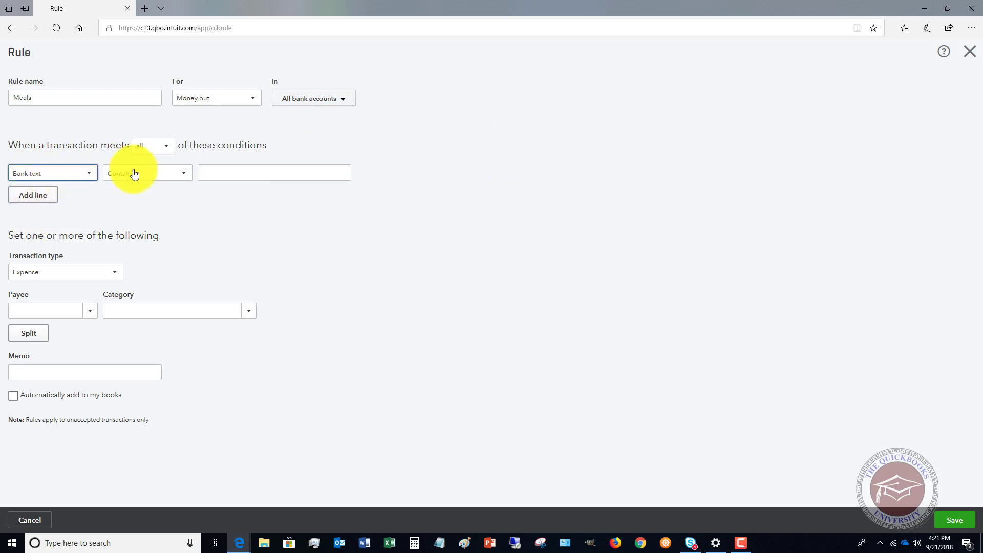
pyautogui.click(185, 176)
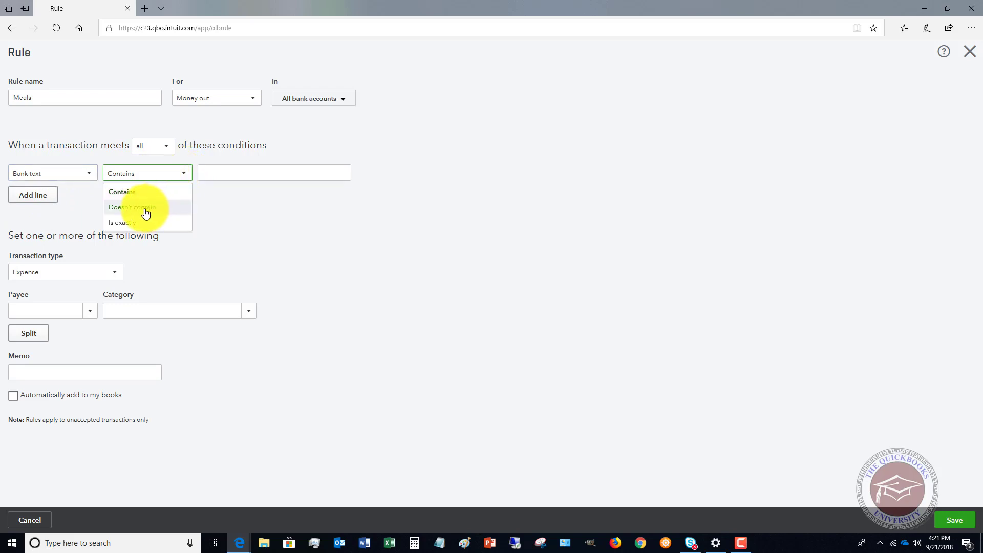
pyautogui.click(128, 197)
pyautogui.click(228, 170)
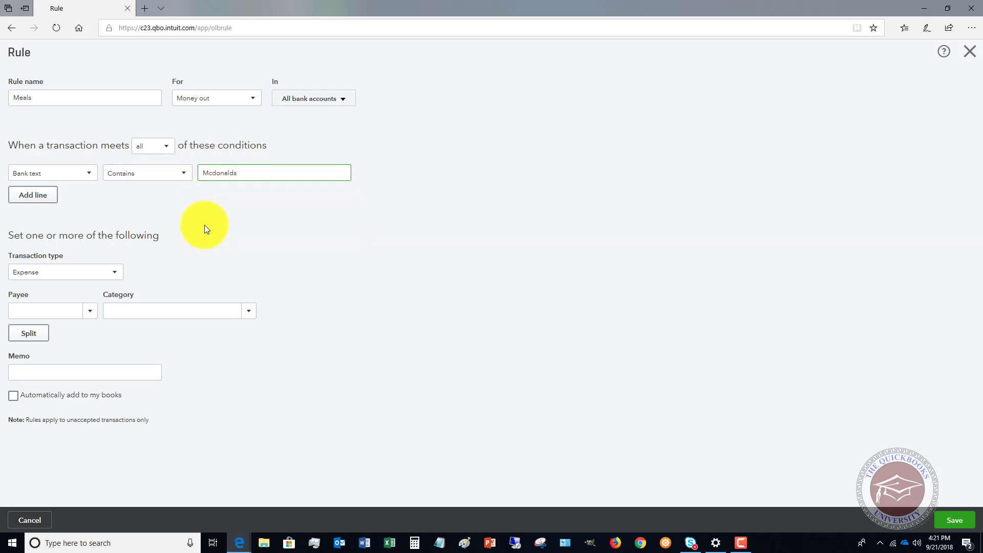
pyautogui.click(36, 196)
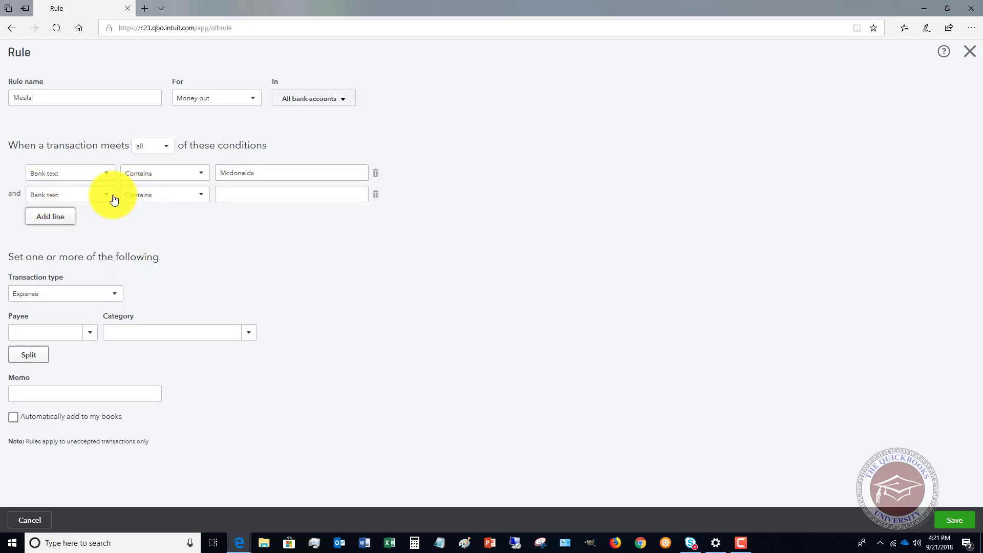
# - Make the rule match any condition, with the second condition's bank text containing 'Wendys'
pyautogui.click(167, 148)
pyautogui.click(152, 180)
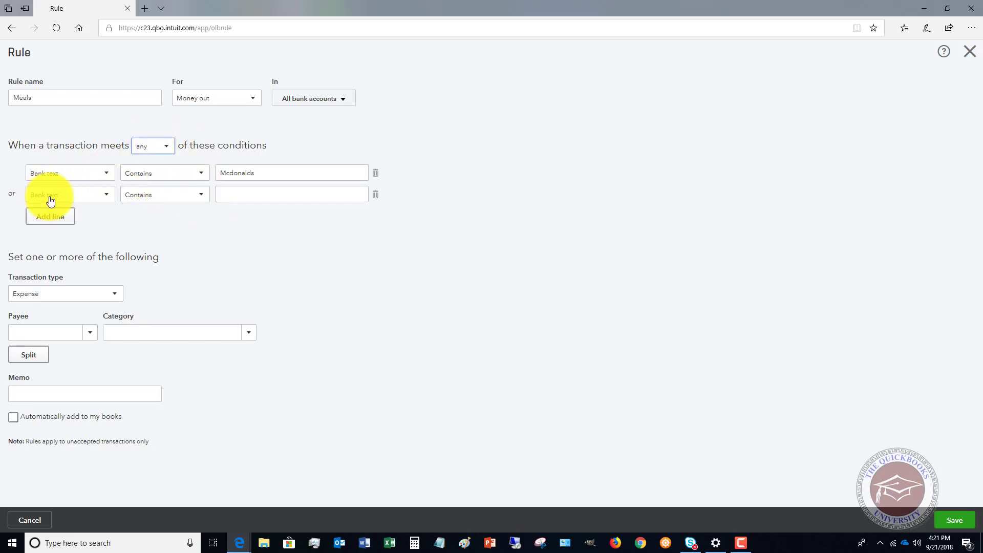
pyautogui.click(247, 194)
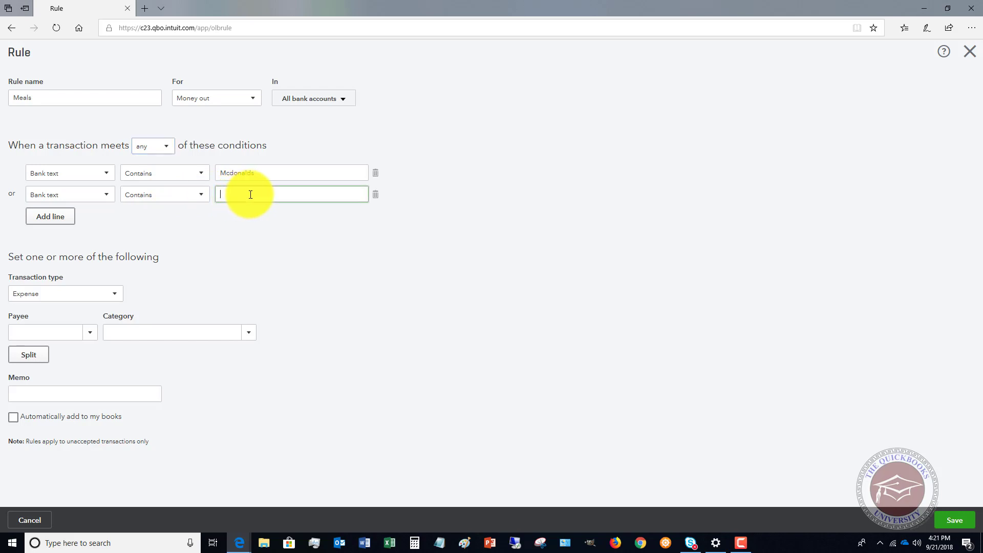
pyautogui.write('Wendys')
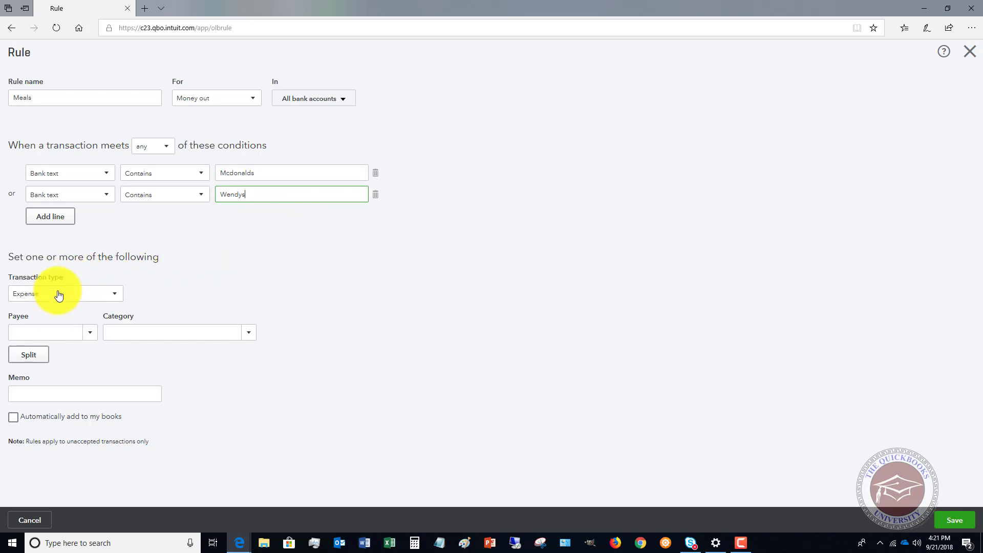
pyautogui.click(57, 331)
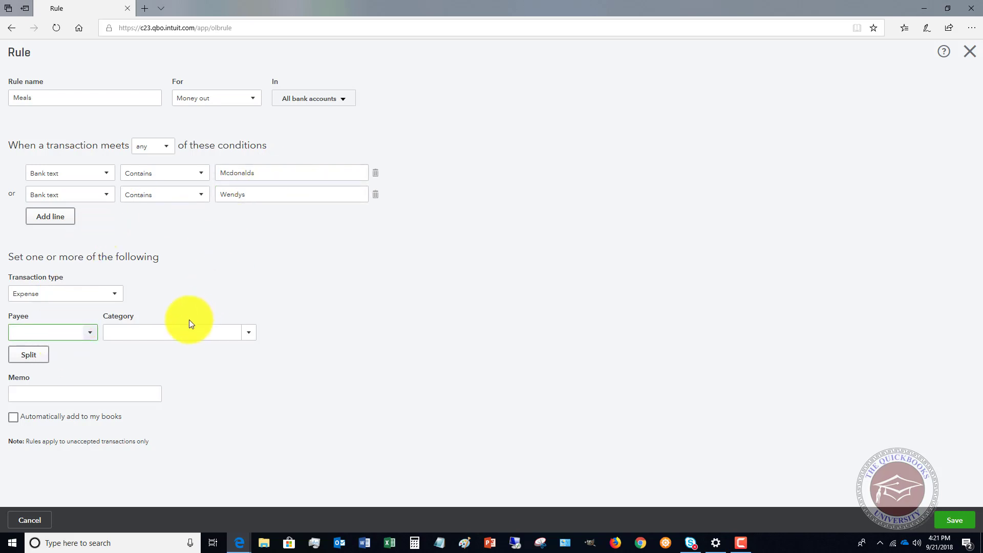
# - Choose Meals and Entertainment as the rule's category, then turn it into a split
pyautogui.click(235, 332)
pyautogui.click(250, 334)
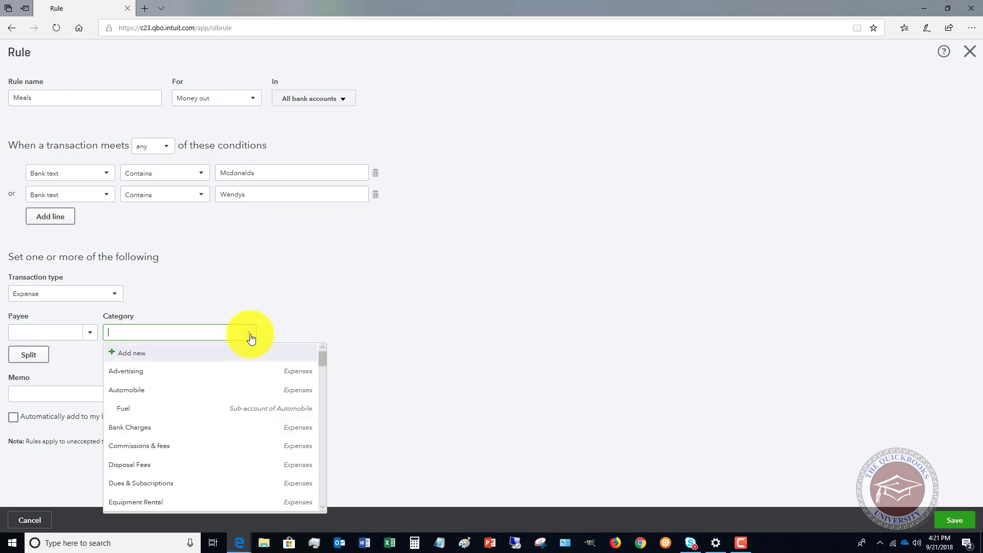
pyautogui.scroll(-5, 249, 394)
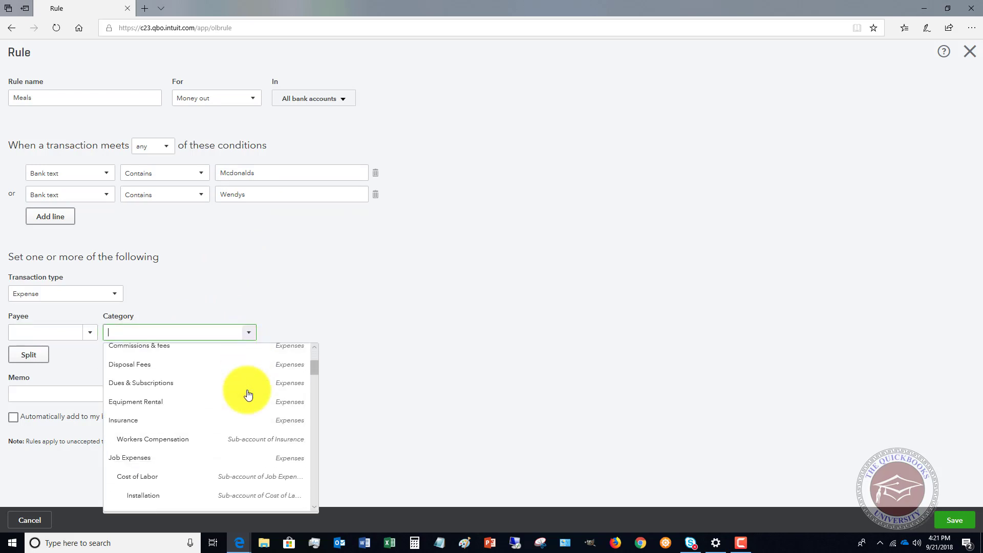
pyautogui.scroll(-6, 249, 395)
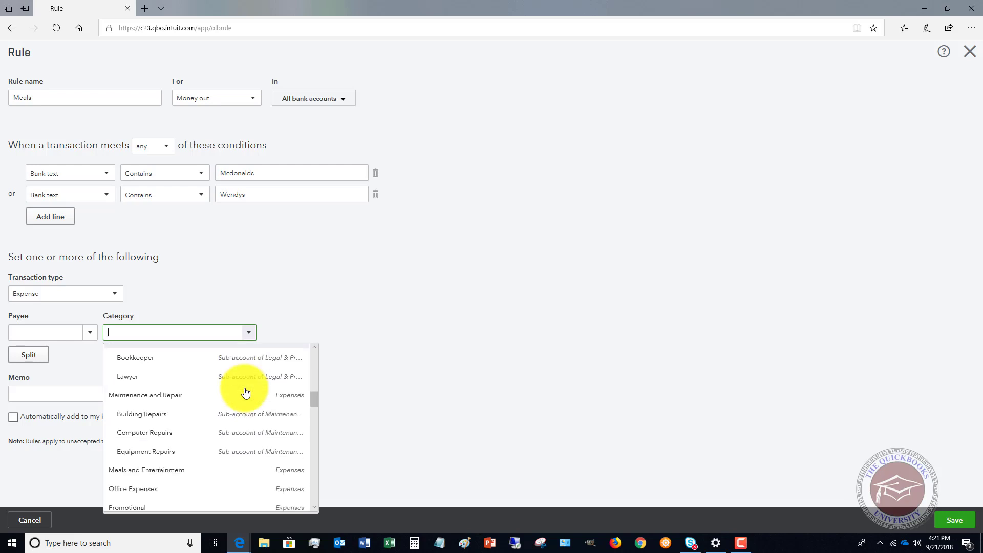
pyautogui.click(177, 469)
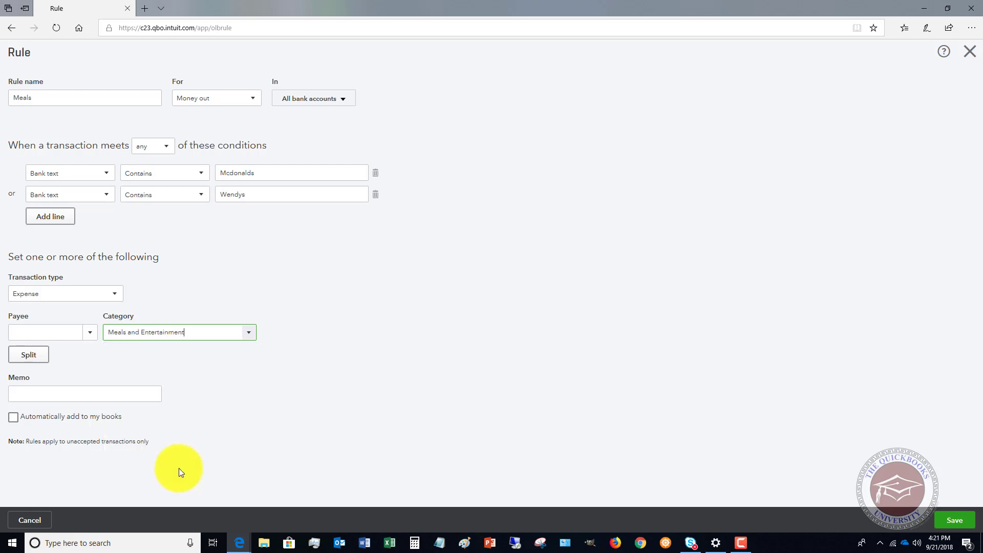
pyautogui.click(31, 355)
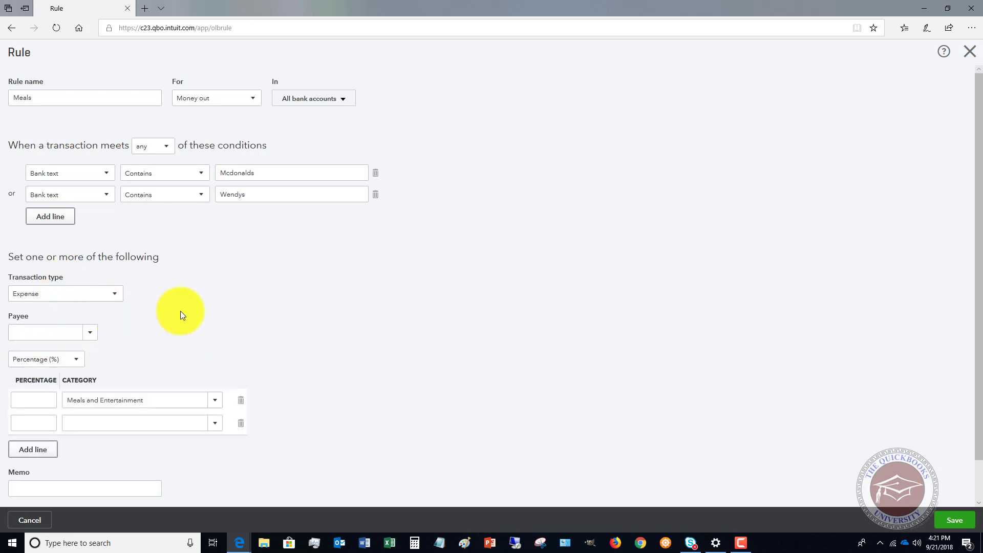
# - Try percentage values for the first split line, ending at 100.00%
pyautogui.click(35, 401)
pyautogui.write('1')
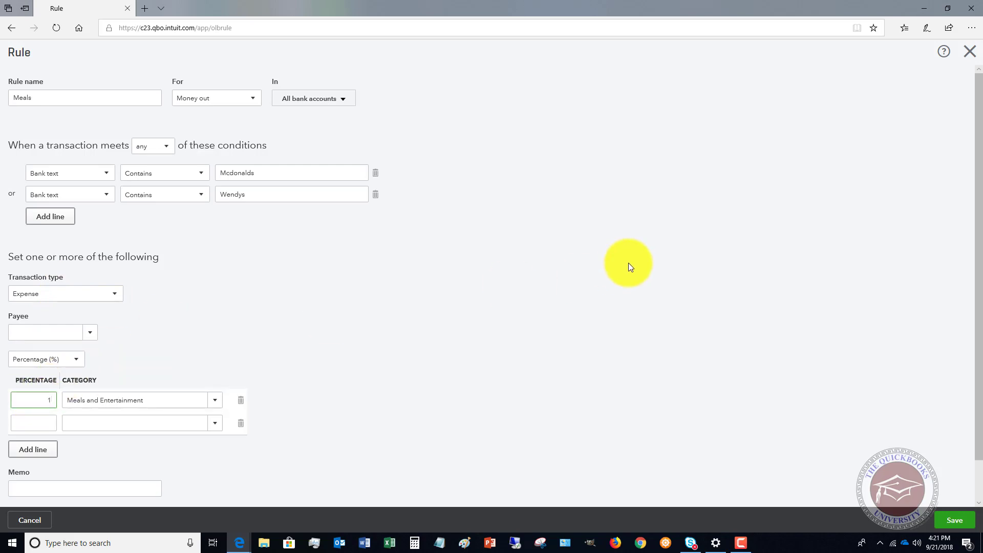
pyautogui.write('00')
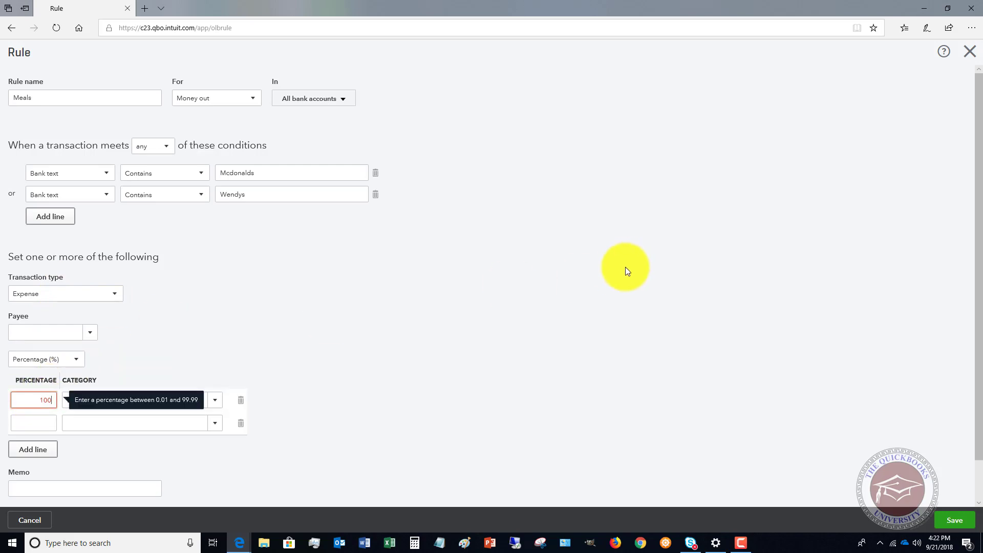
pyautogui.press('BackSpace')
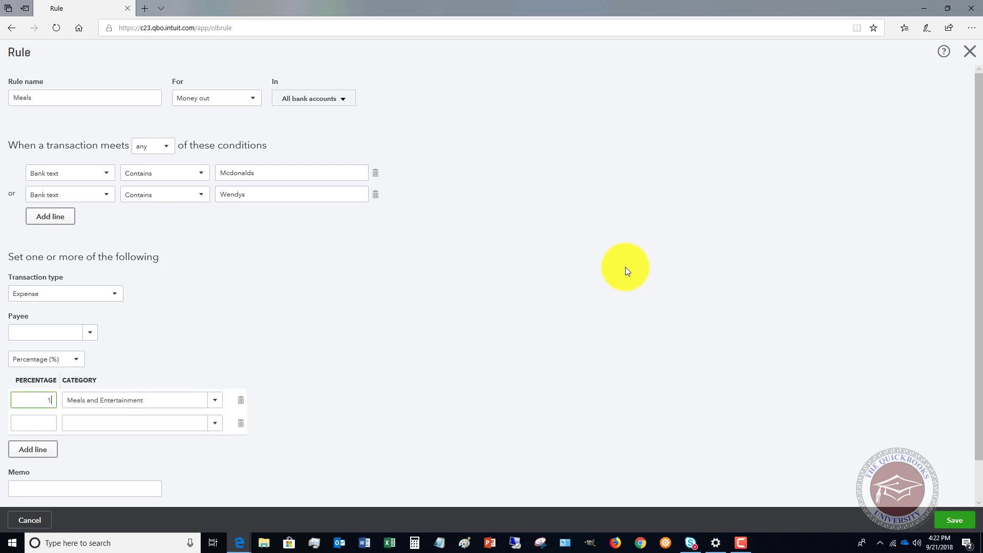
pyautogui.press('Tab')
pyautogui.click(33, 401)
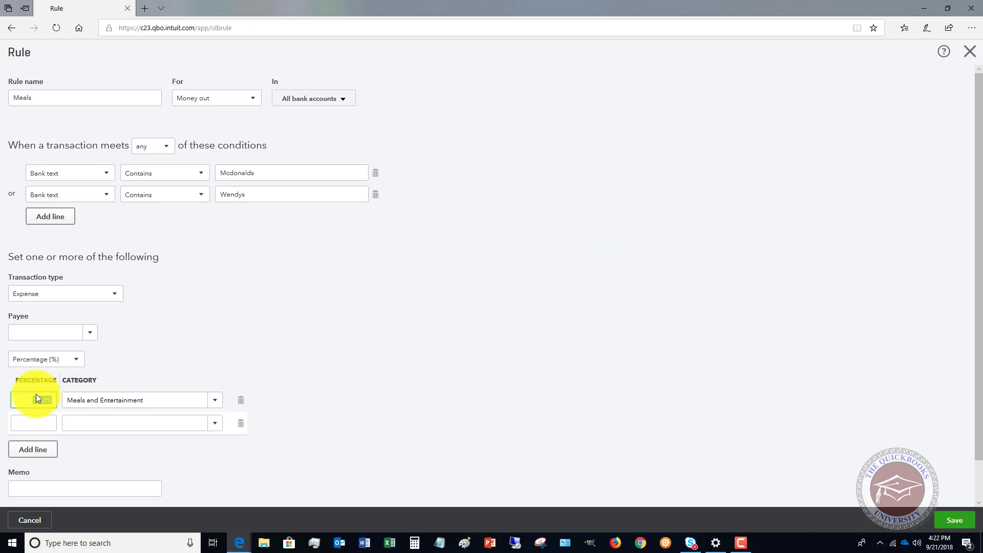
pyautogui.write('.1')
pyautogui.press('Tab')
pyautogui.click(39, 399)
pyautogui.press('Tab')
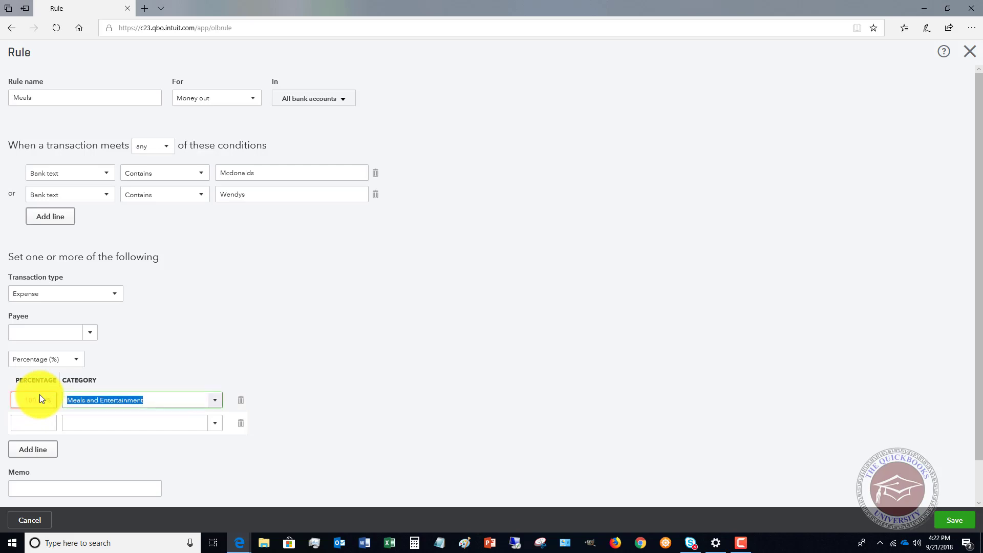
# - Switch the split to Amount ($) and delete the second split line
pyautogui.scroll(-1, 297, 318)
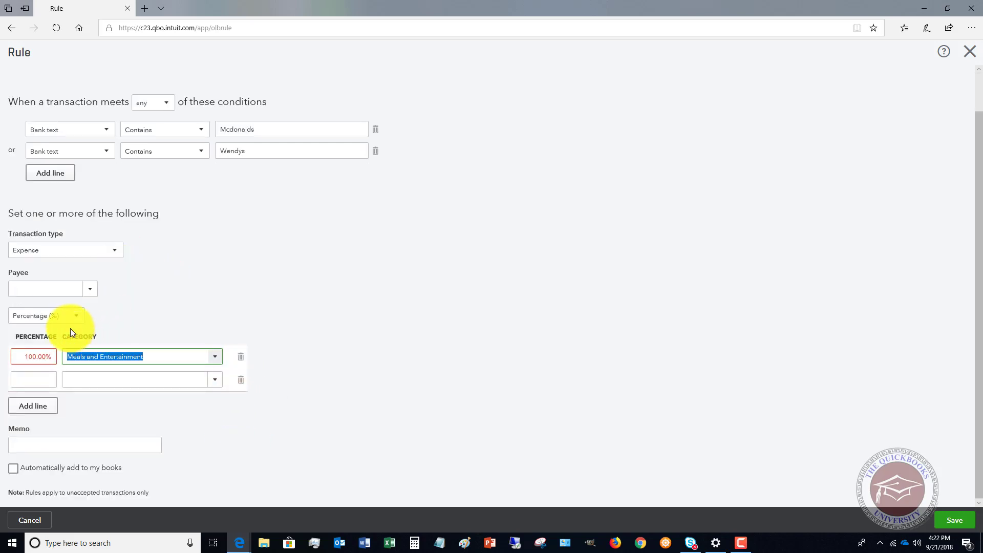
pyautogui.click(76, 317)
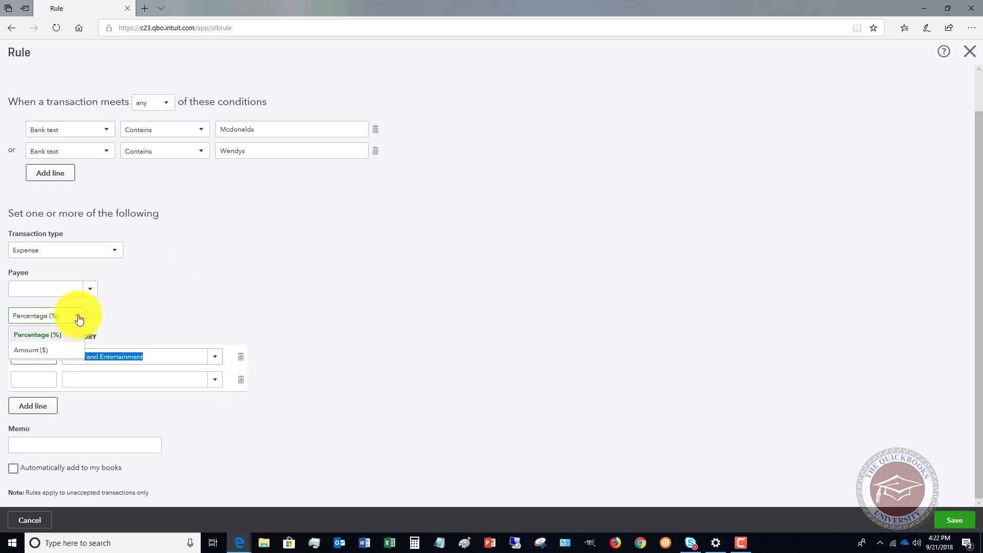
pyautogui.click(31, 350)
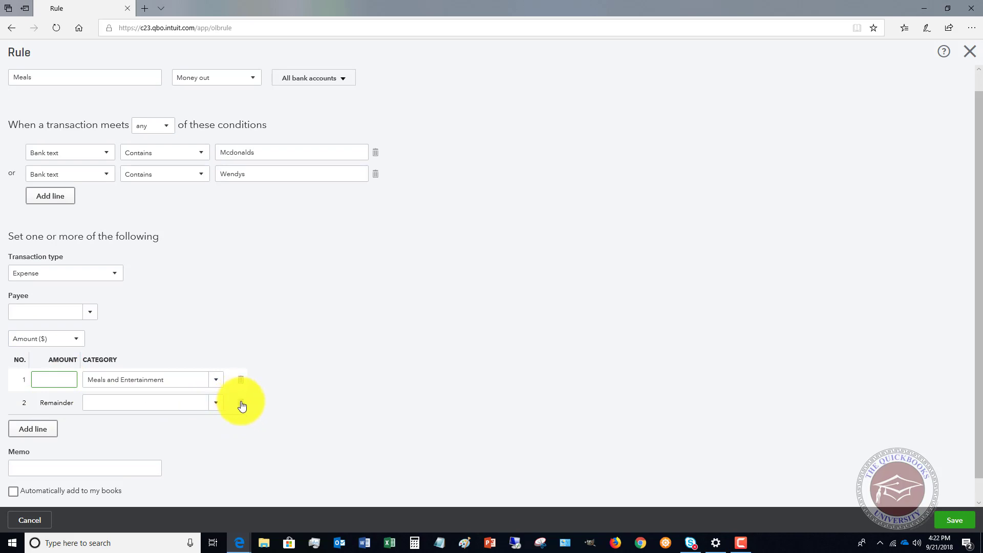
pyautogui.click(240, 403)
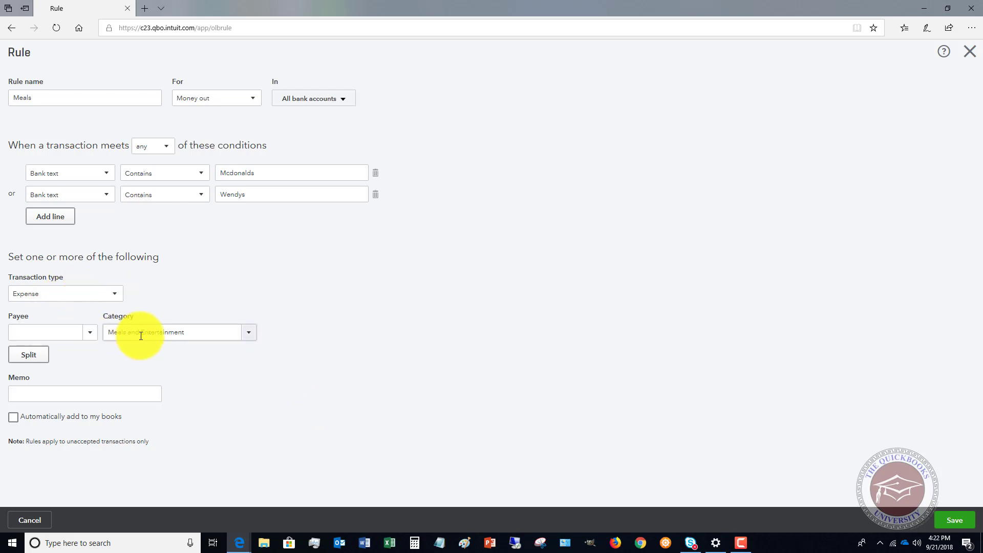
# - Set the memo to 'Meals', enable Automatically add to my books, and save the rule
pyautogui.click(105, 395)
pyautogui.write('Meals')
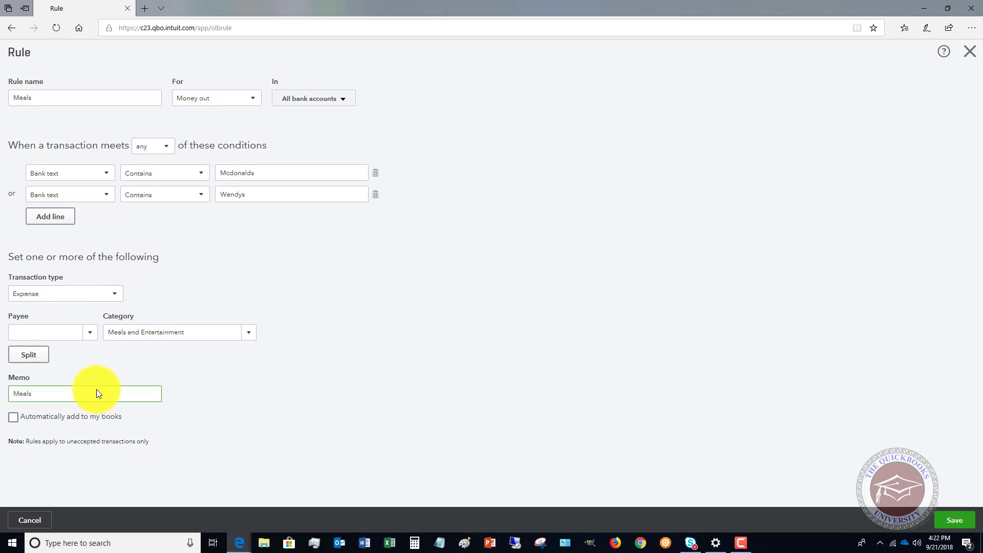
pyautogui.click(13, 418)
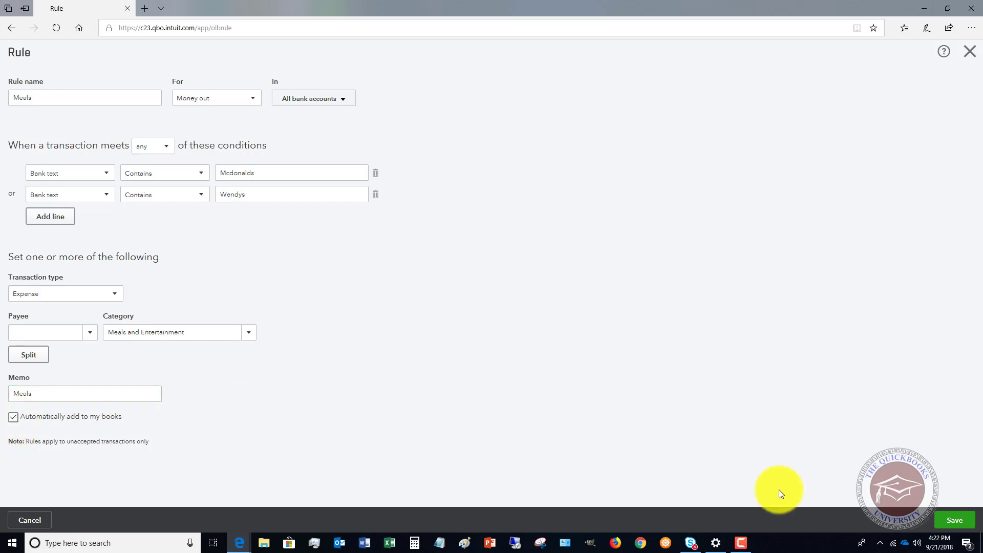
pyautogui.click(955, 520)
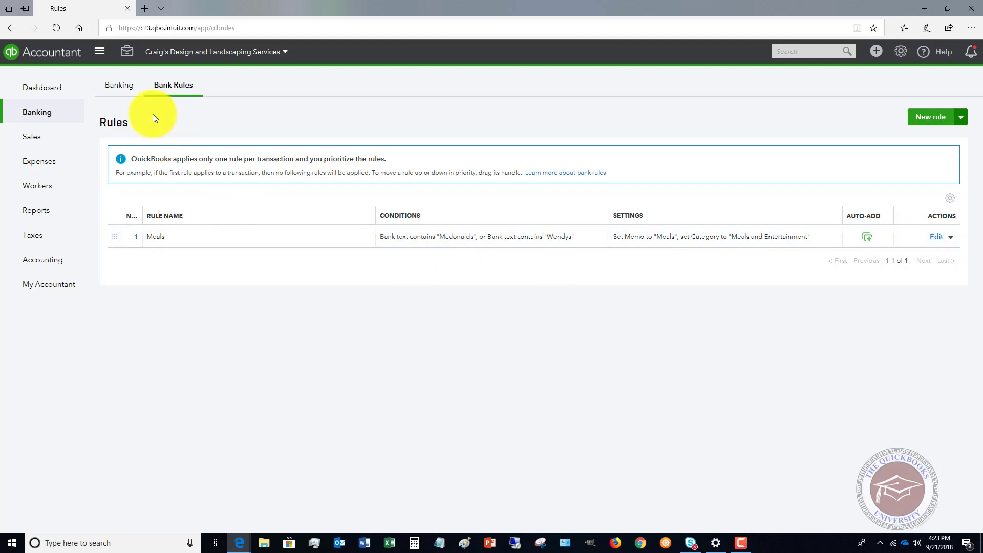
# - Return to the Bank and Credit Cards page with Checking transactions awaiting review
pyautogui.click(121, 85)
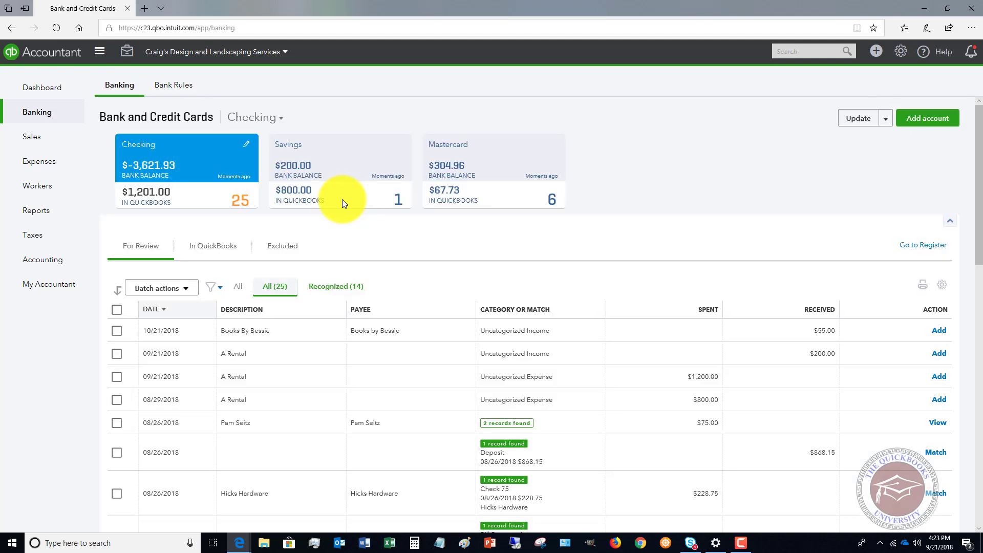